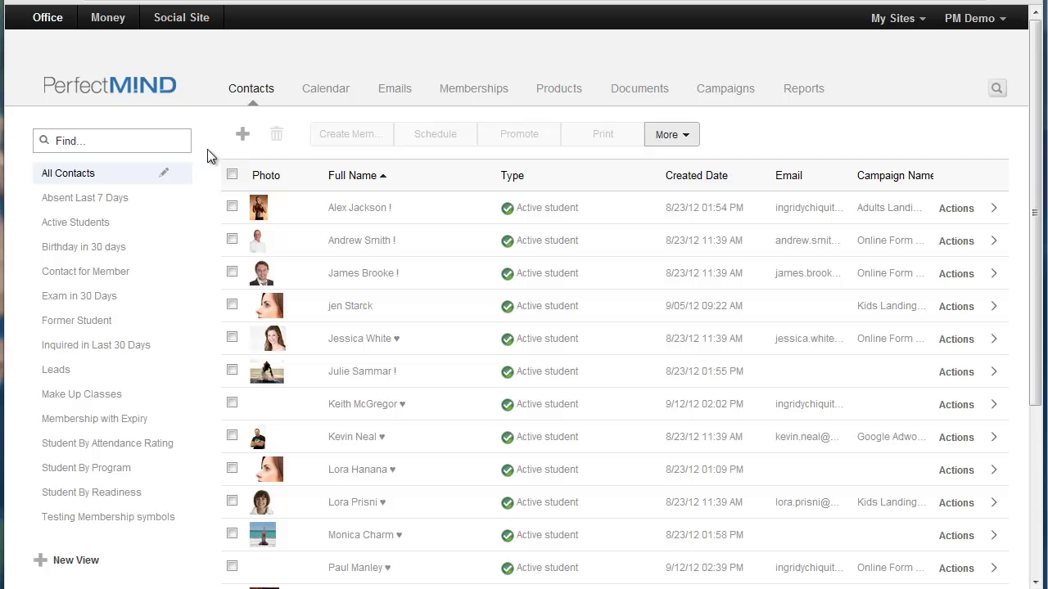
# - Open the calendar, show the whole month, and return to the week view
pyautogui.click(325, 93)
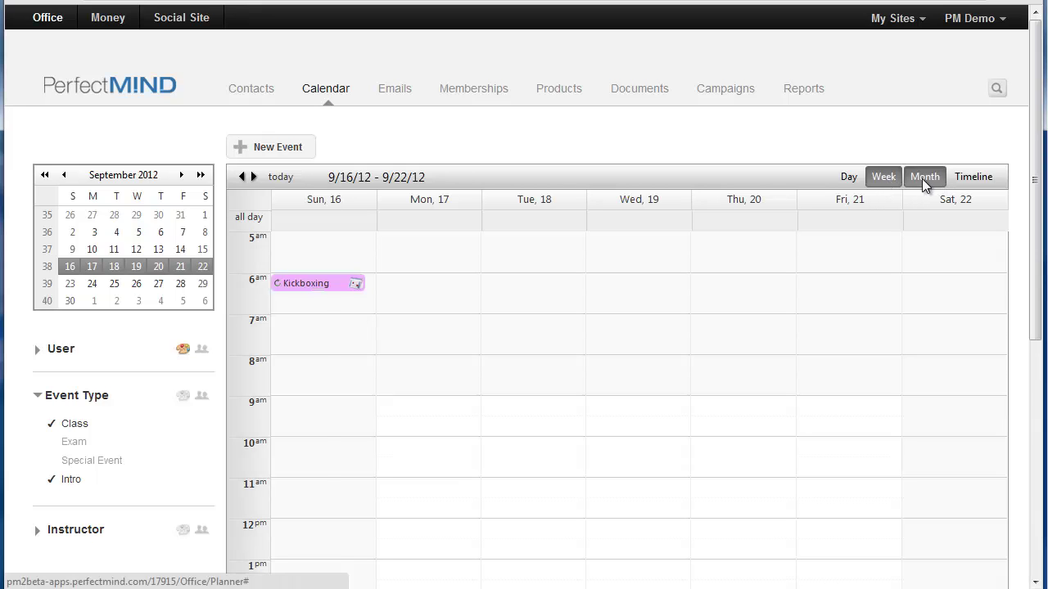
pyautogui.click(921, 179)
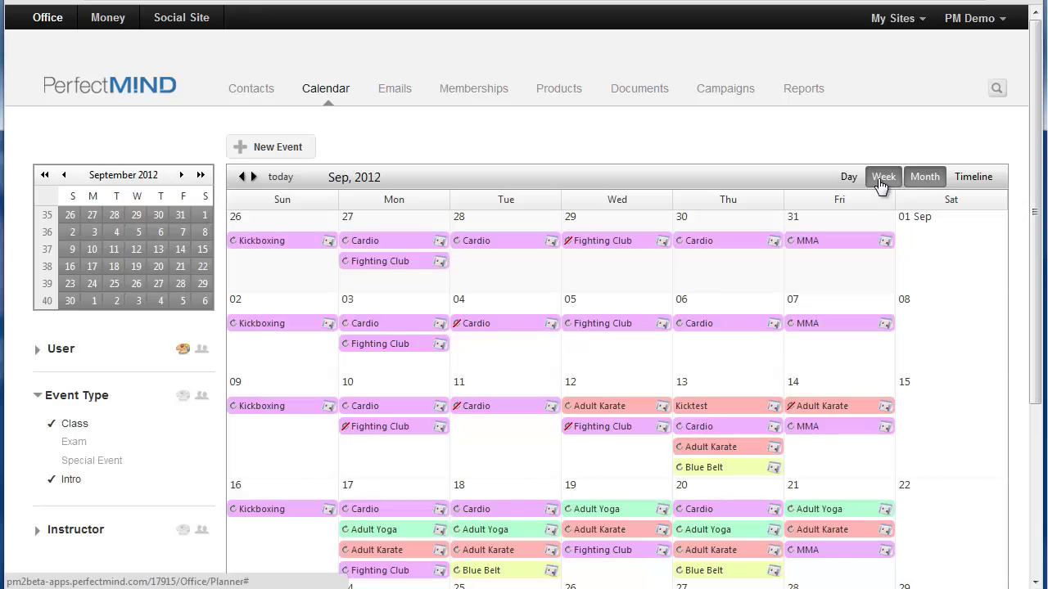
pyautogui.click(885, 181)
# - Open the attendees of the Friday, September 21 MMA class at 7 pm, editing only this occurrence
pyautogui.moveTo(1041, 231)
pyautogui.mouseDown()
pyautogui.moveTo(1034, 421)
pyautogui.moveTo(1035, 225)
pyautogui.mouseUp()
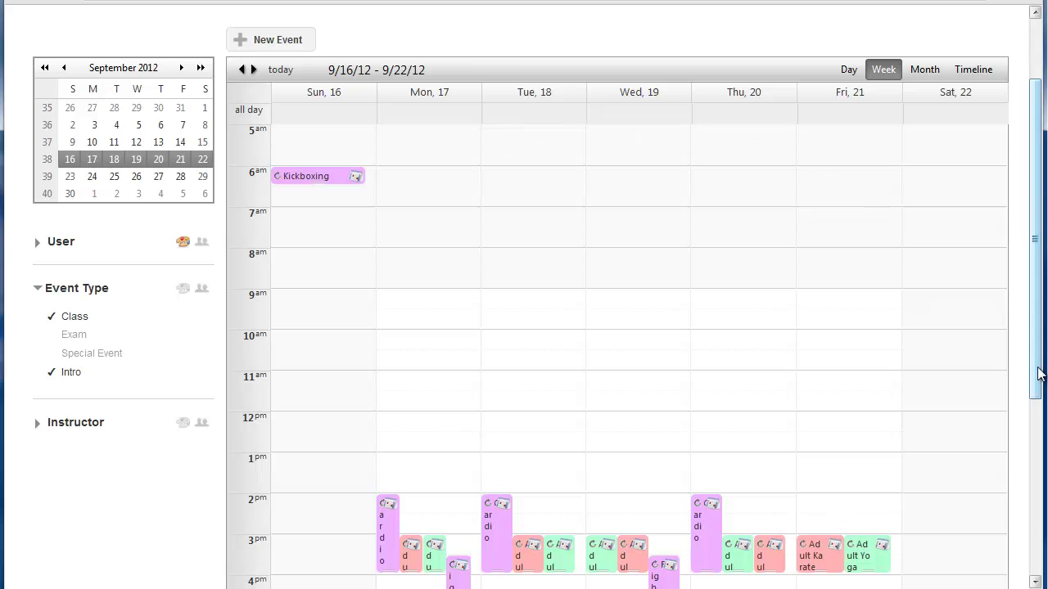
pyautogui.moveTo(1037, 378); pyautogui.dragTo(1038, 527)
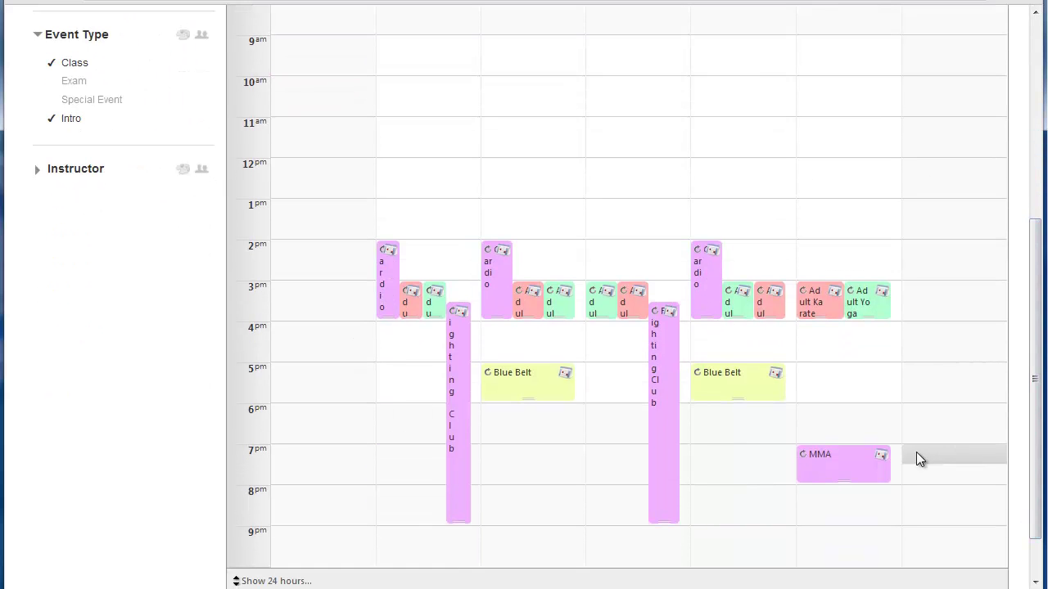
pyautogui.click(828, 463)
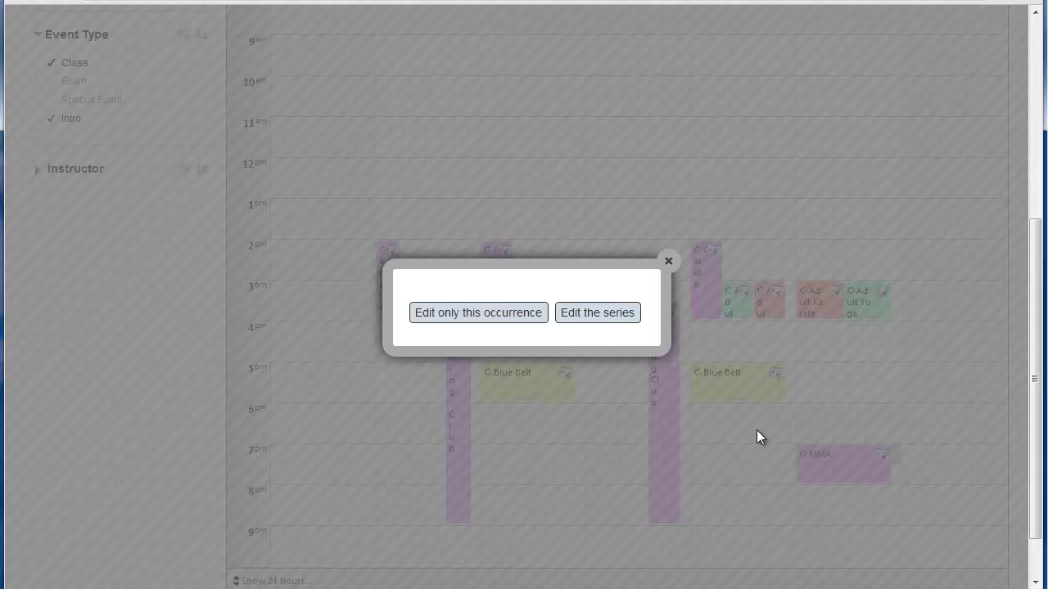
pyautogui.click(479, 314)
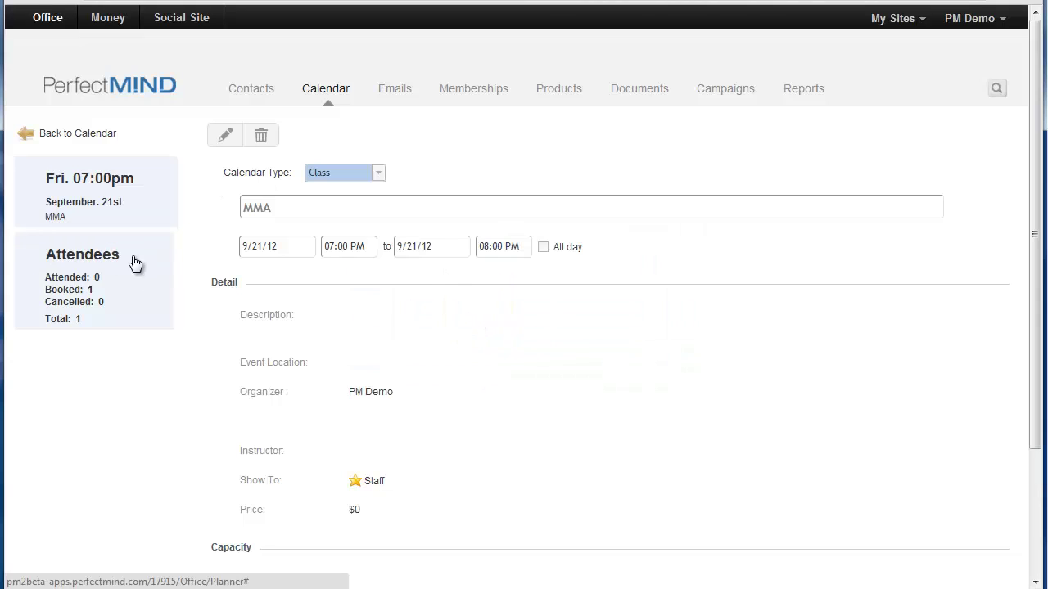
pyautogui.click(49, 255)
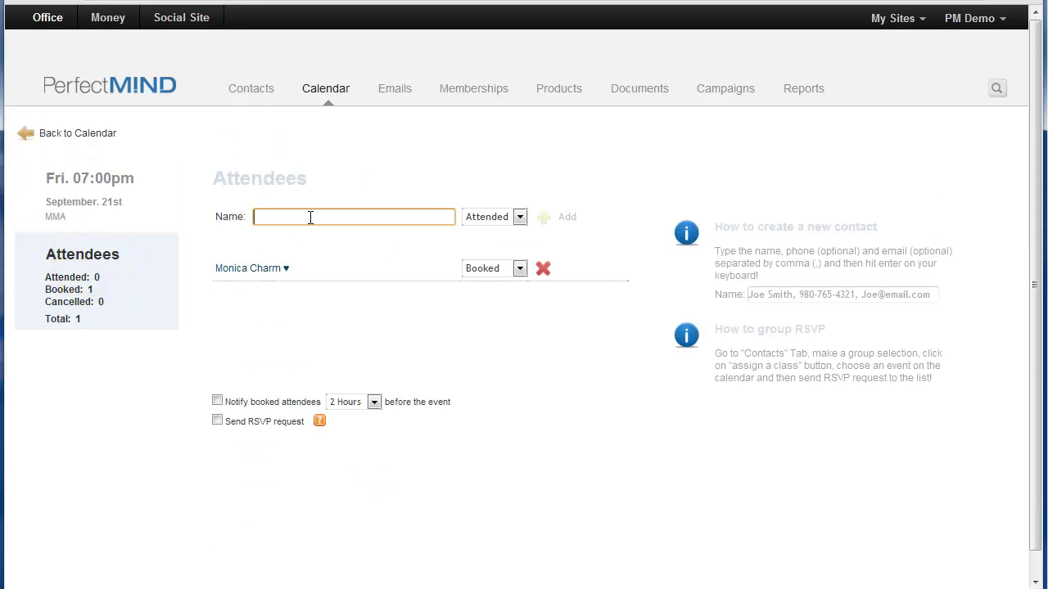
# - Add the first two contacts of the alphabetical contact list to the MMA class with the status Attended
pyautogui.write('ale')
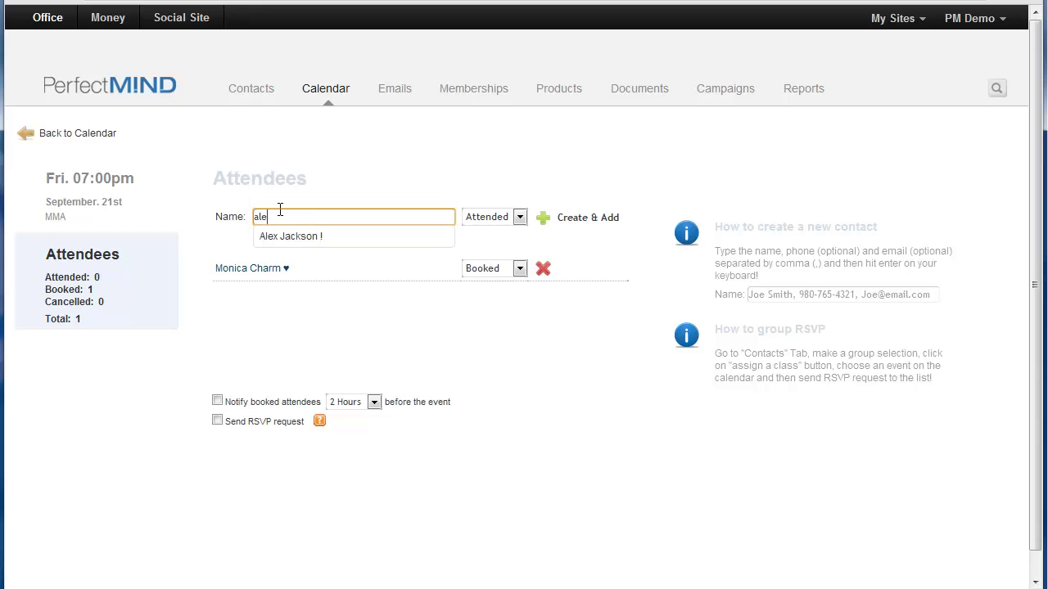
pyautogui.click(326, 236)
pyautogui.click(565, 219)
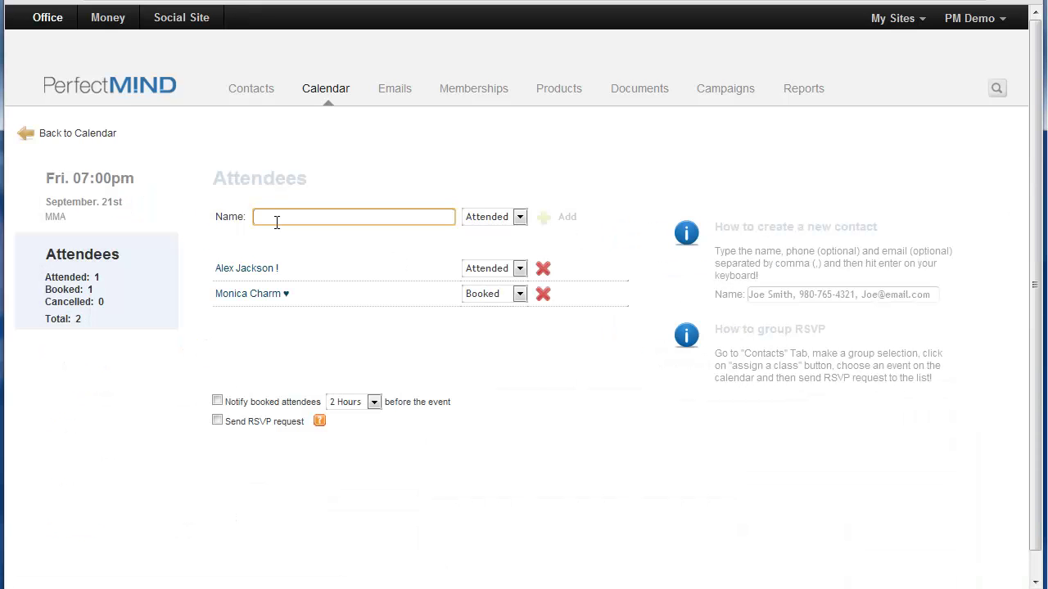
pyautogui.write('and')
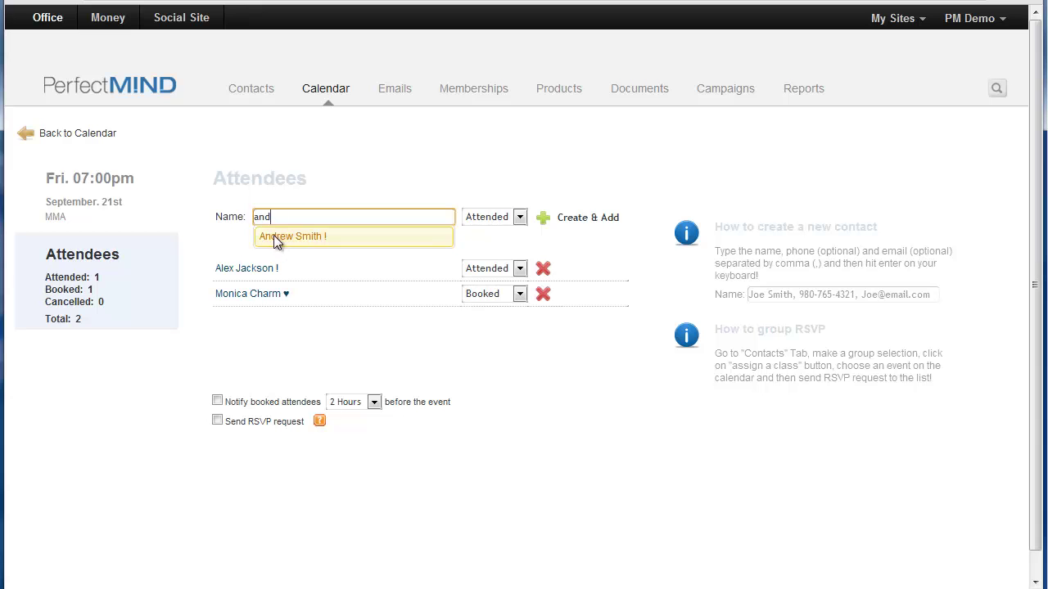
pyautogui.click(279, 237)
pyautogui.press('Return')
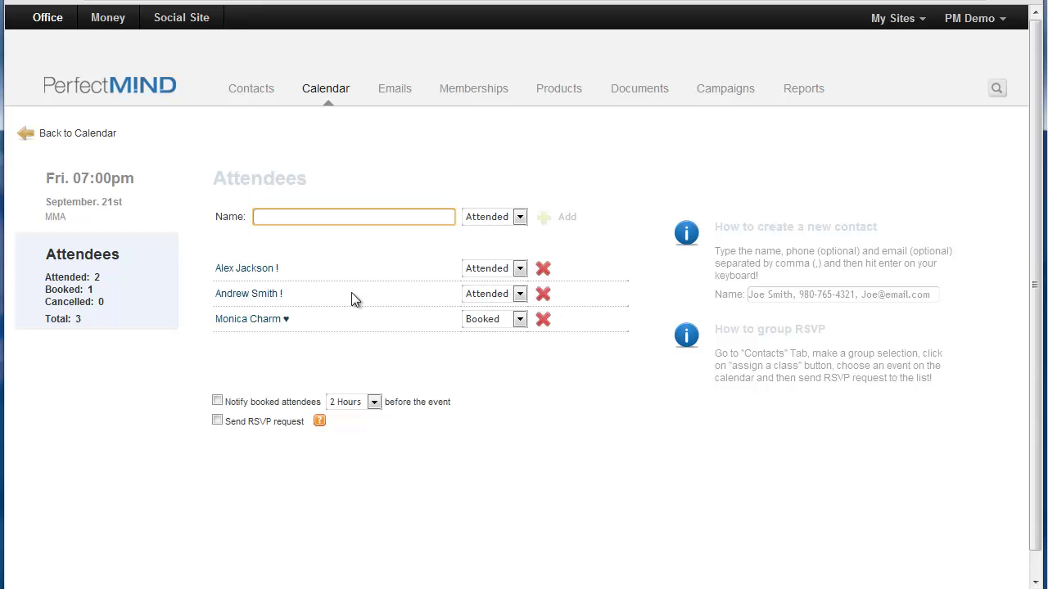
# - Remove the booked attendee and the second of the two Attended contacts from the MMA class
pyautogui.click(543, 320)
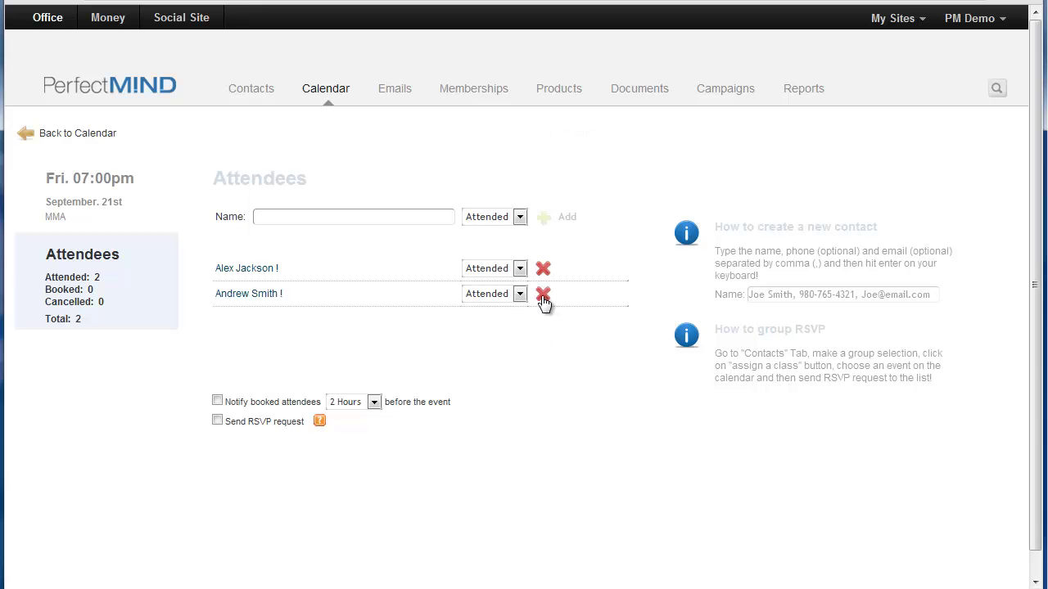
pyautogui.click(543, 299)
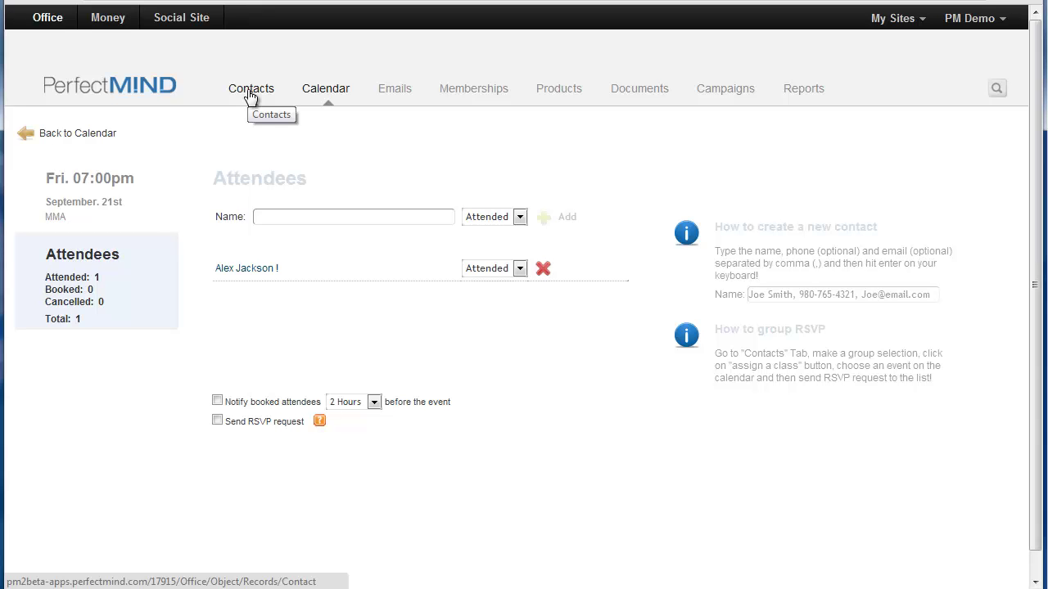
pyautogui.click(276, 216)
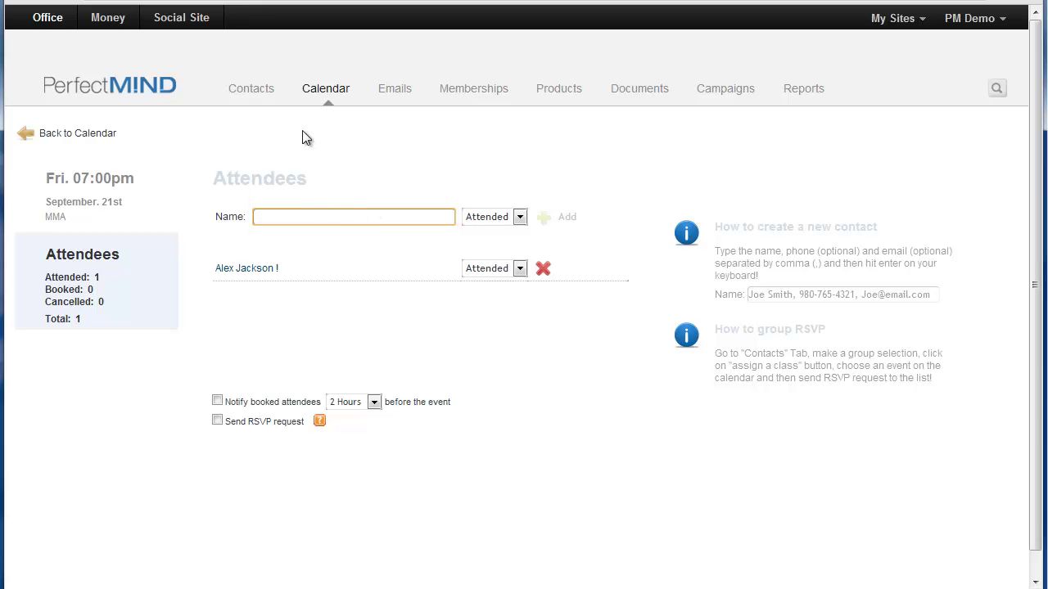
# - Select the first three contacts and the eighth contact in the All Contacts list and start scheduling them together
pyautogui.click(251, 97)
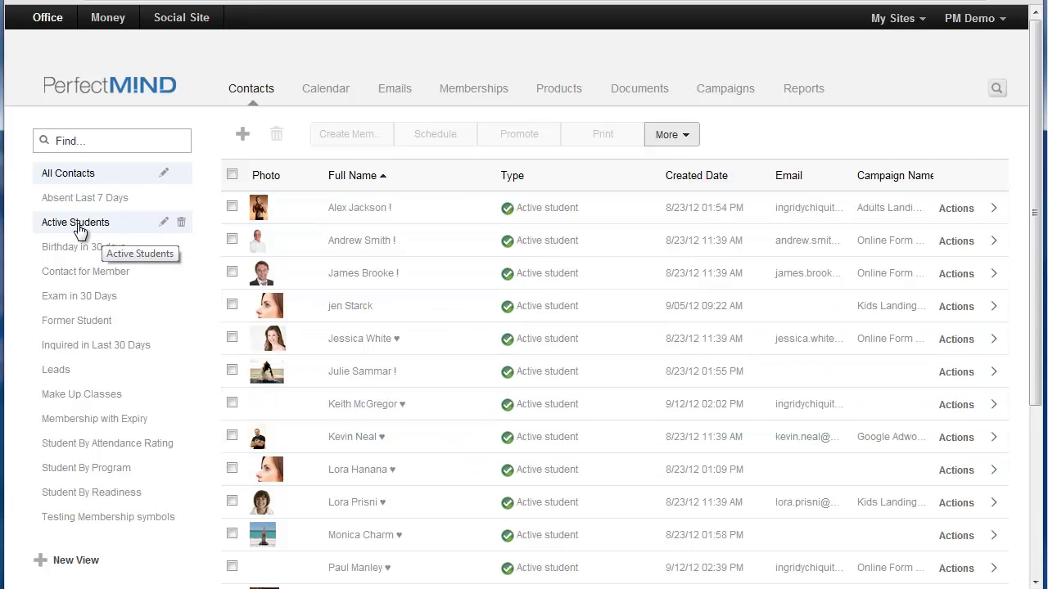
pyautogui.click(232, 206)
pyautogui.click(231, 240)
pyautogui.click(231, 271)
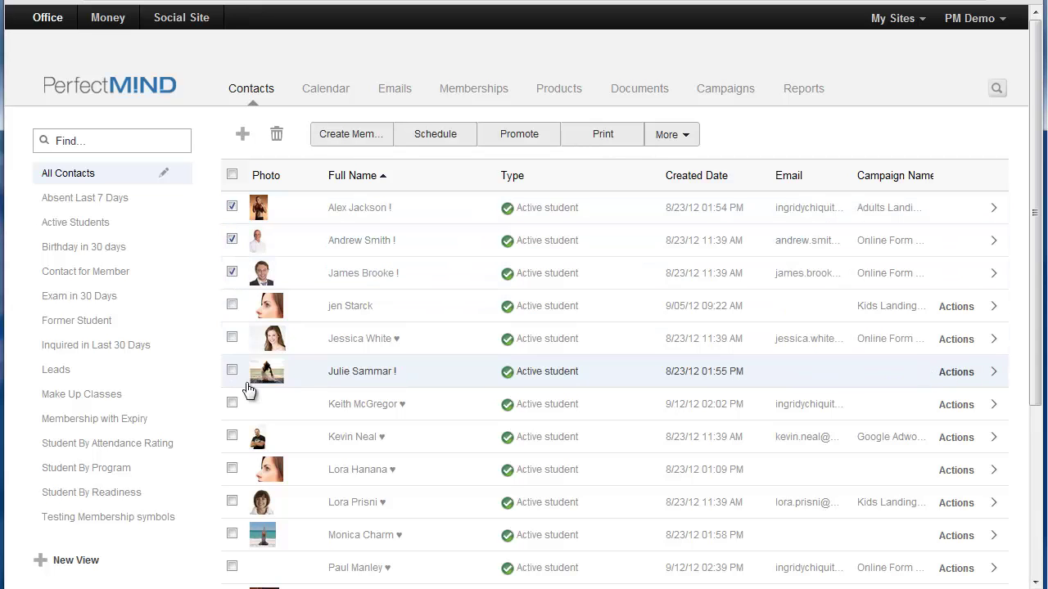
pyautogui.click(233, 436)
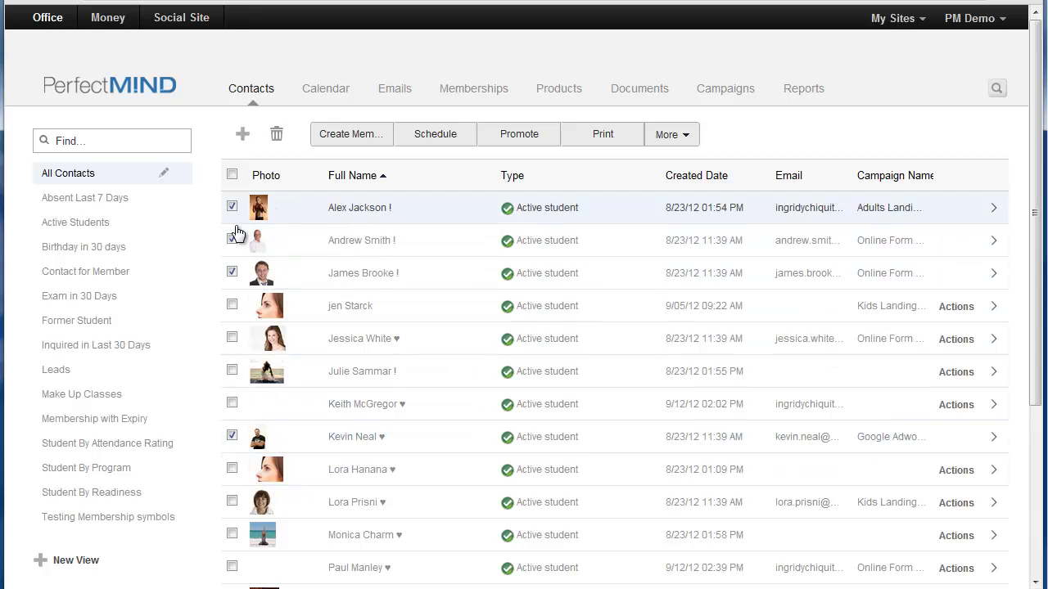
pyautogui.click(428, 139)
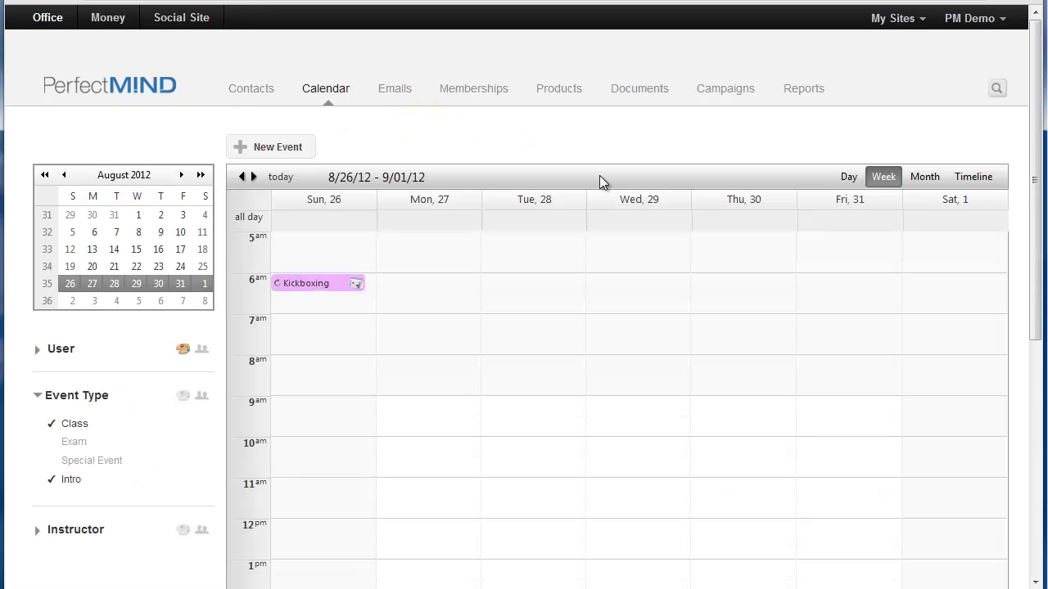
# - Book the selected contacts into the whole series of the Friday 3 pm Adult Yoga class, picked in the week of 10/14/12 - 10/20/12
pyautogui.moveTo(1033, 275); pyautogui.dragTo(1032, 363)
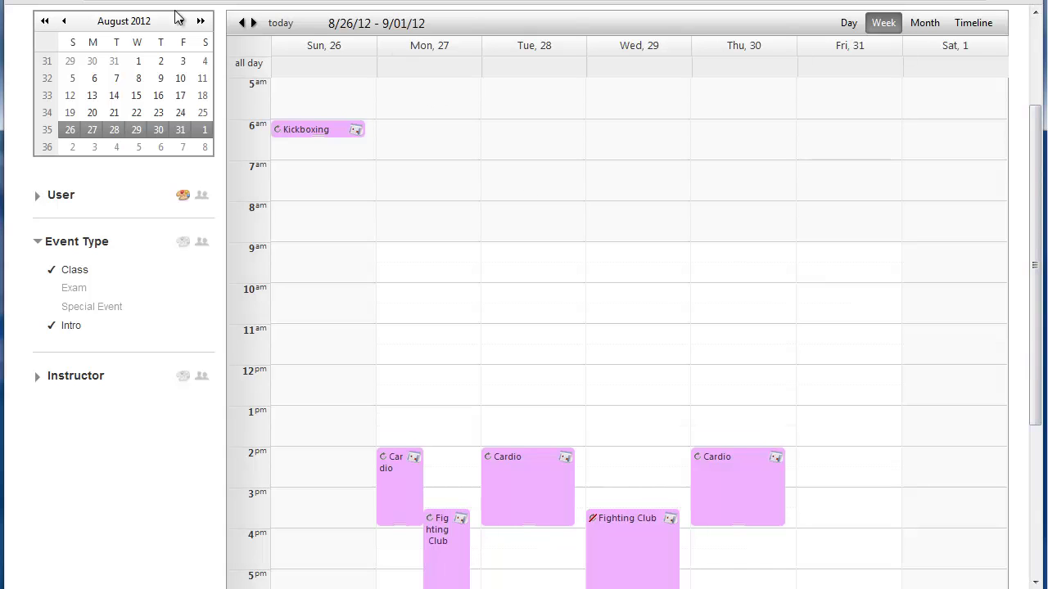
pyautogui.click(182, 22)
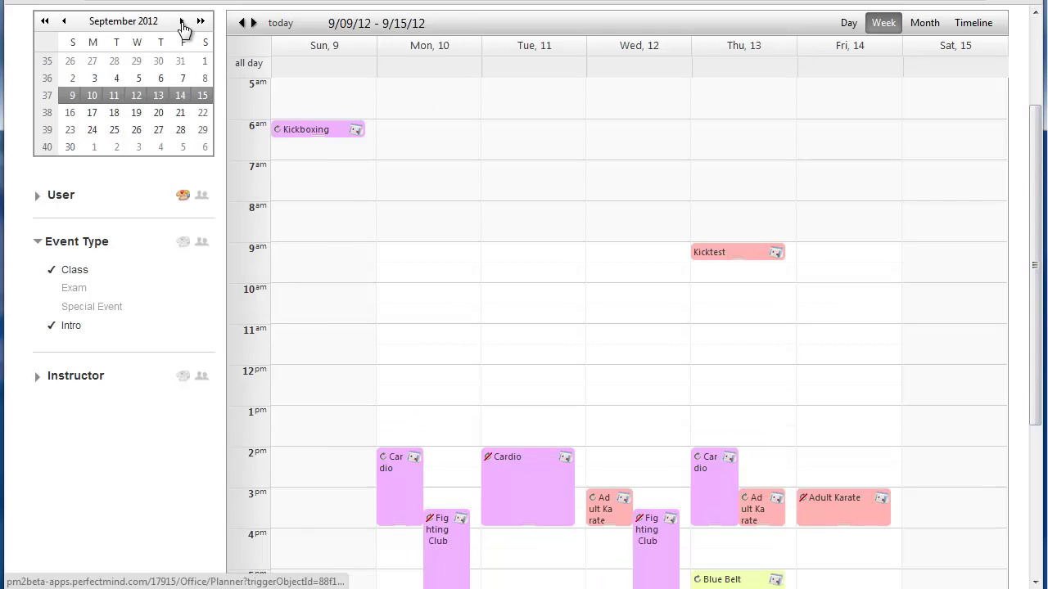
pyautogui.click(182, 22)
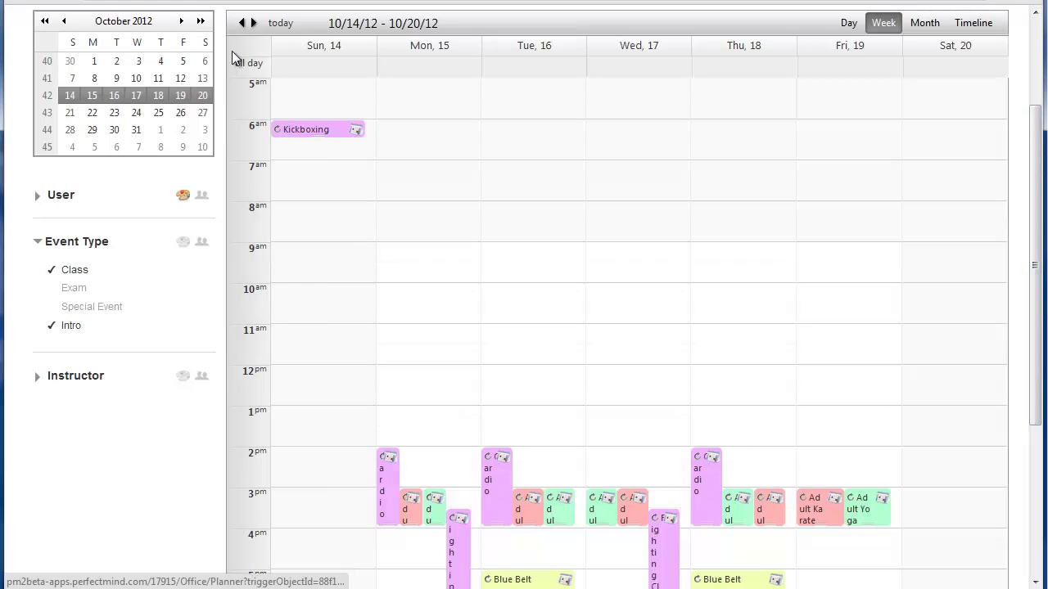
pyautogui.moveTo(1038, 303); pyautogui.dragTo(1038, 387)
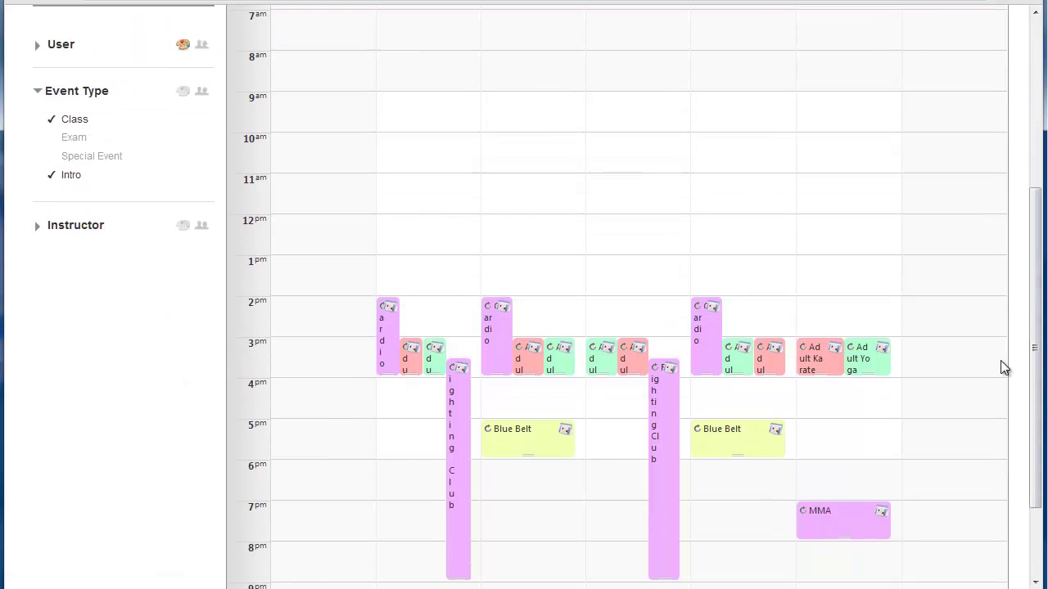
pyautogui.click(861, 363)
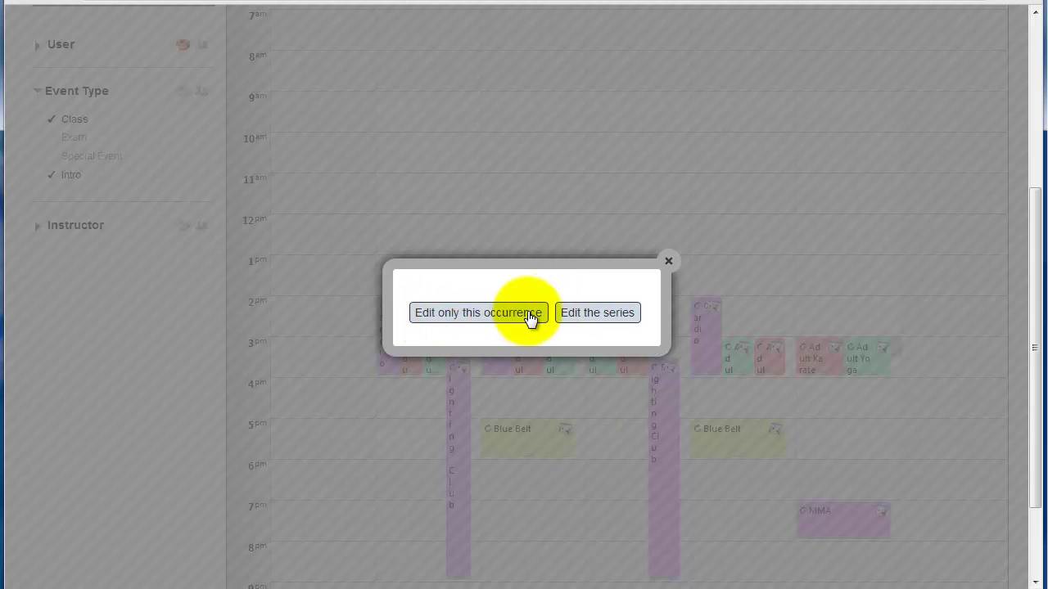
pyautogui.click(584, 315)
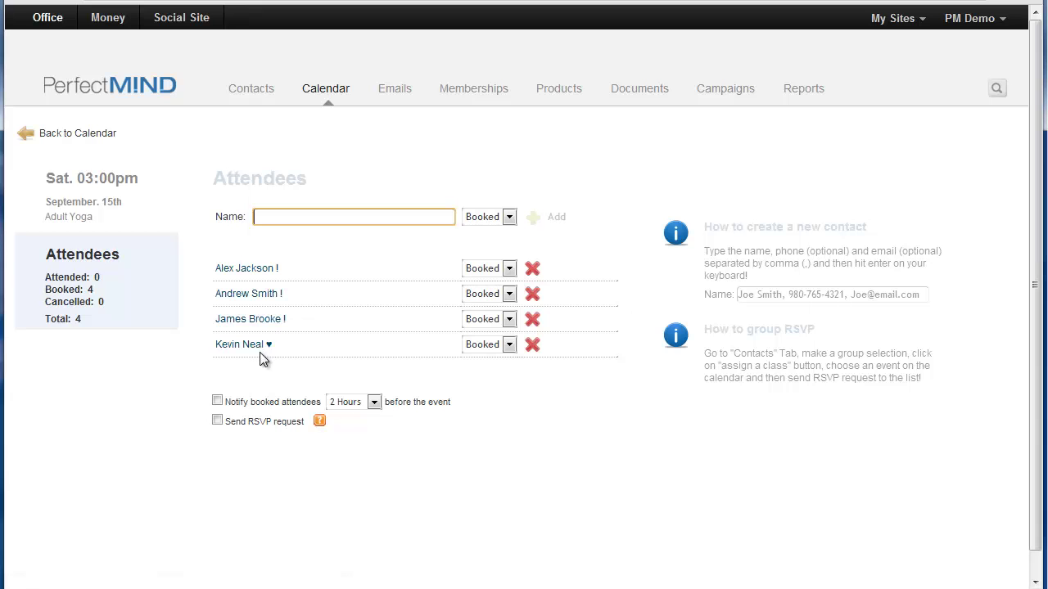
# - Return to the calendar and open only the Friday, October 19 occurrence of the 3 pm Adult Yoga class
pyautogui.click(79, 133)
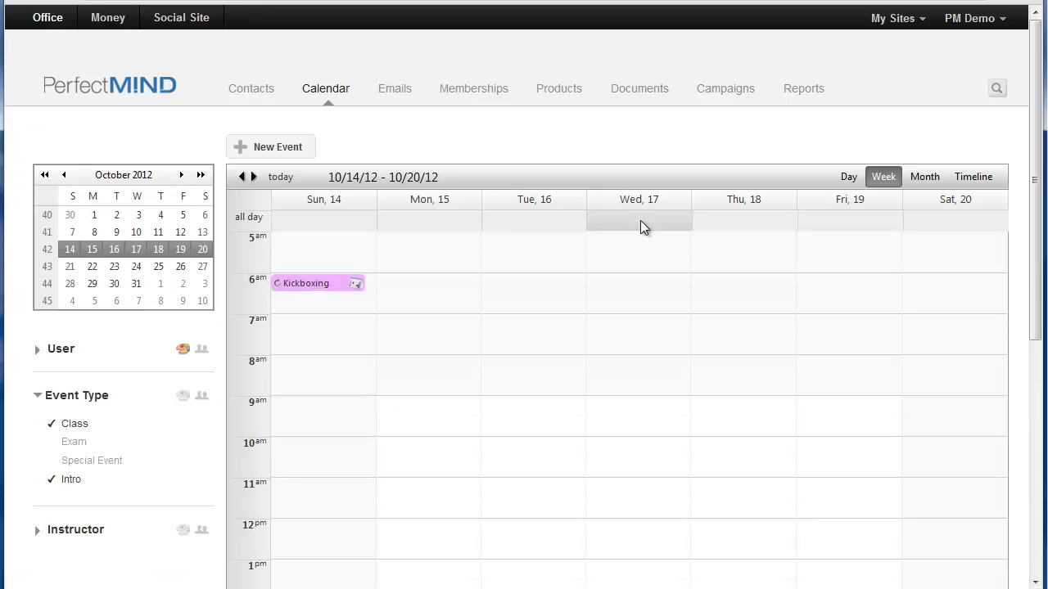
pyautogui.moveTo(1035, 302); pyautogui.dragTo(1035, 302)
pyautogui.scroll(-4, 1036, 302)
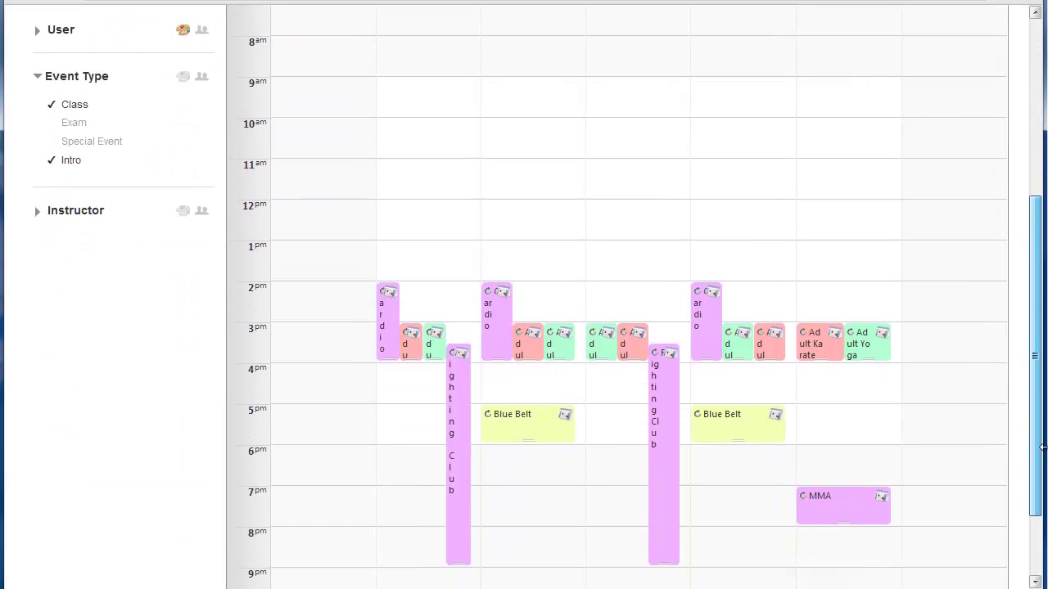
pyautogui.click(857, 346)
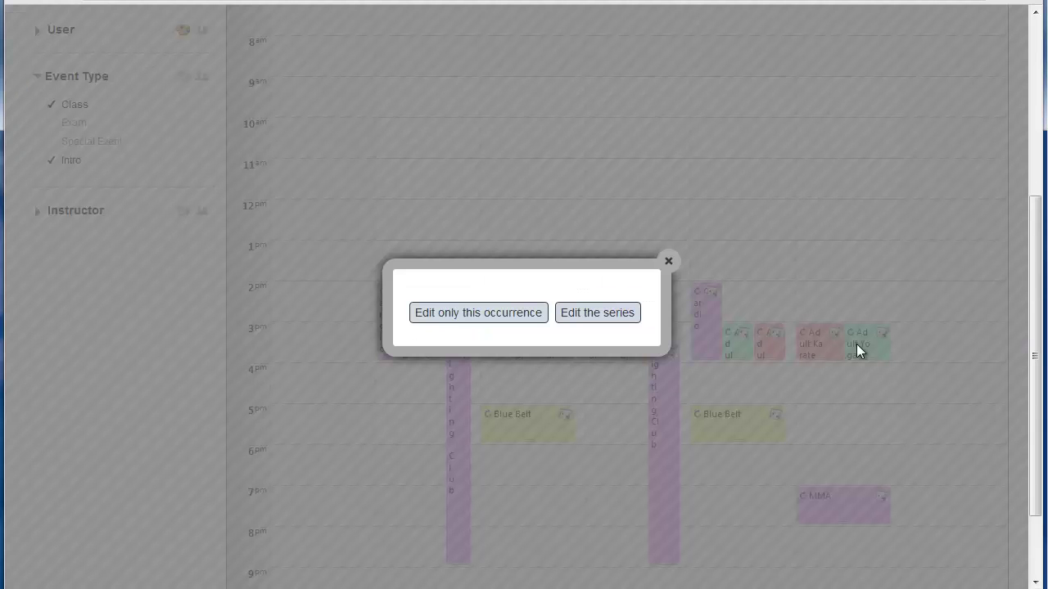
pyautogui.click(470, 312)
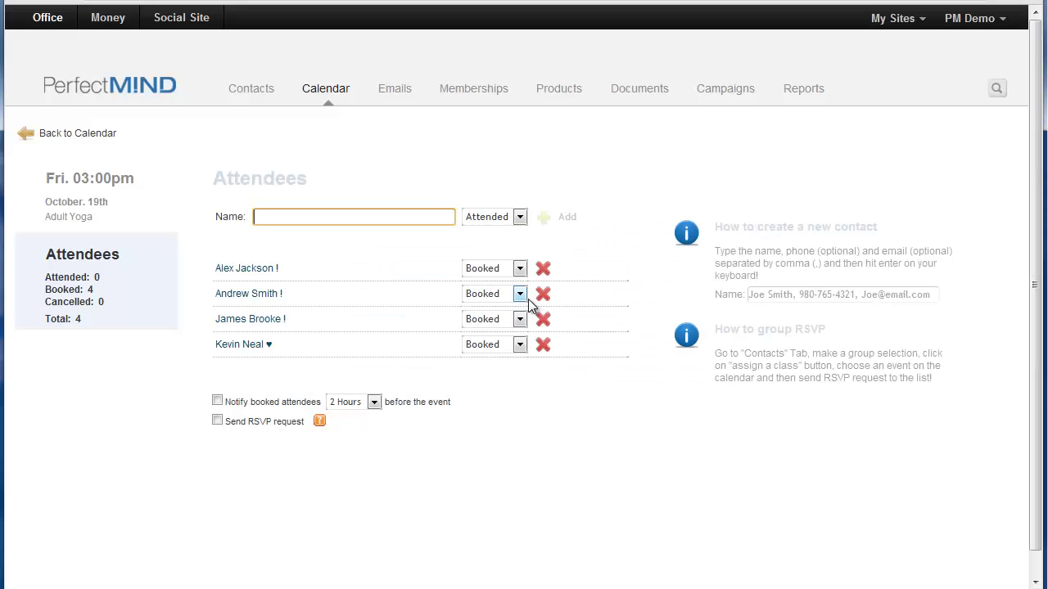
# - Set the status of the first two Adult Yoga attendees to Attended
pyautogui.click(520, 269)
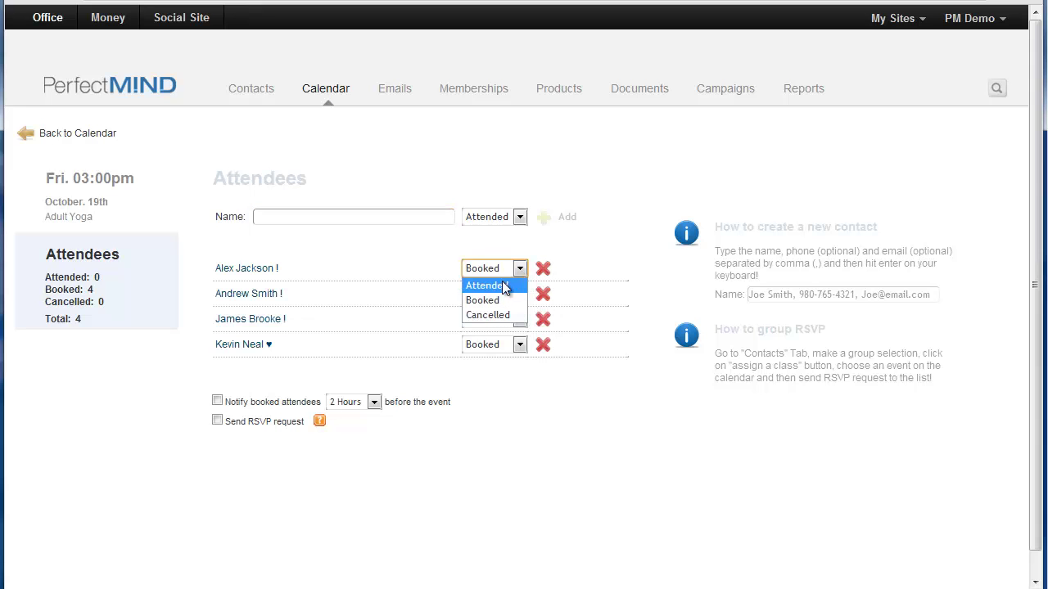
pyautogui.click(498, 283)
pyautogui.click(520, 294)
pyautogui.click(487, 310)
# - Set the third Adult Yoga attendee's status to Attended and change it back to Booked
pyautogui.click(520, 319)
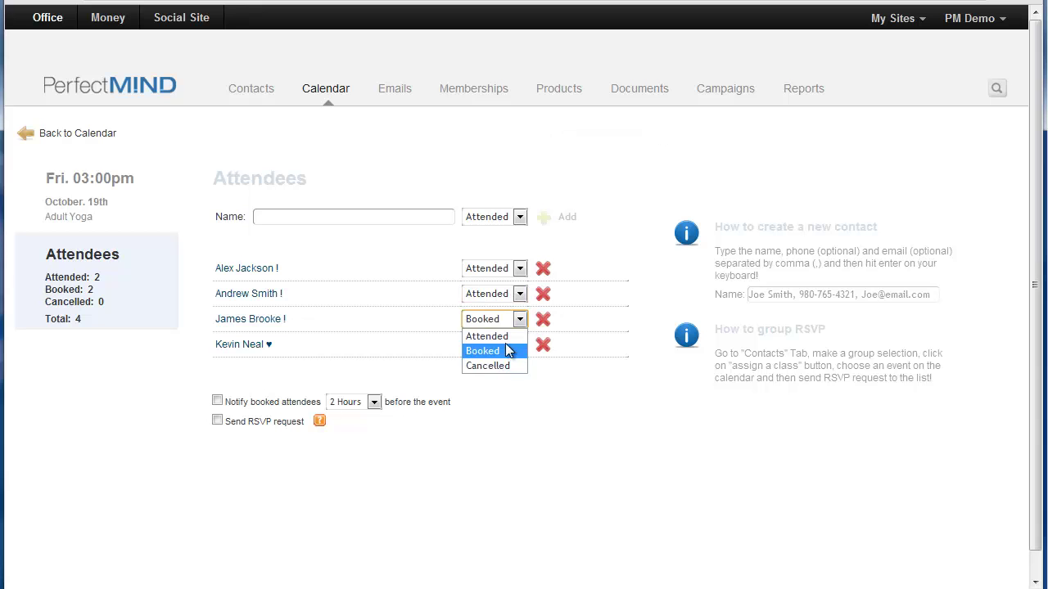
pyautogui.click(491, 337)
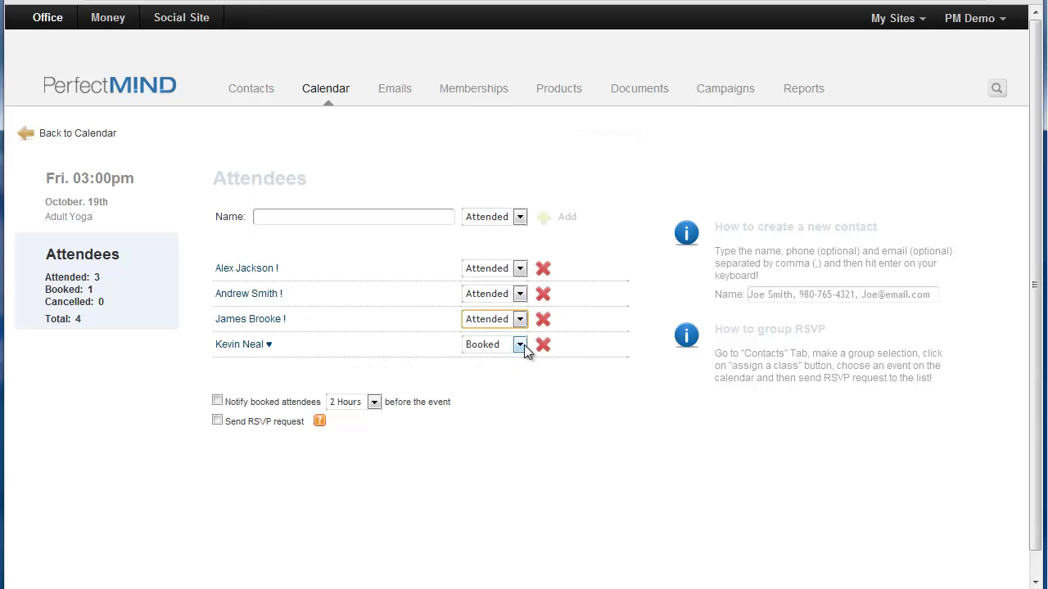
pyautogui.click(519, 321)
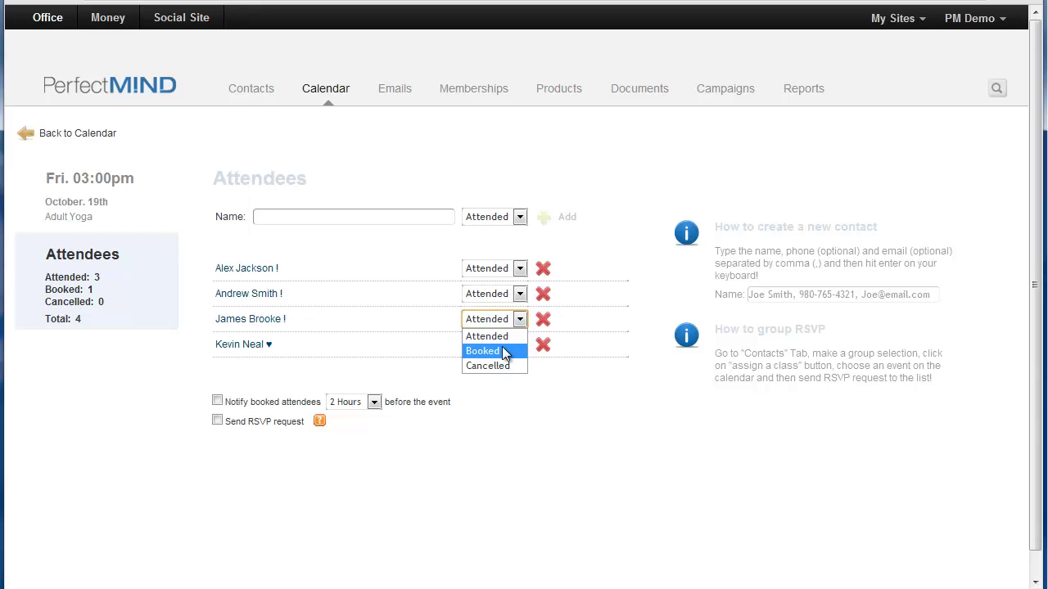
pyautogui.click(502, 348)
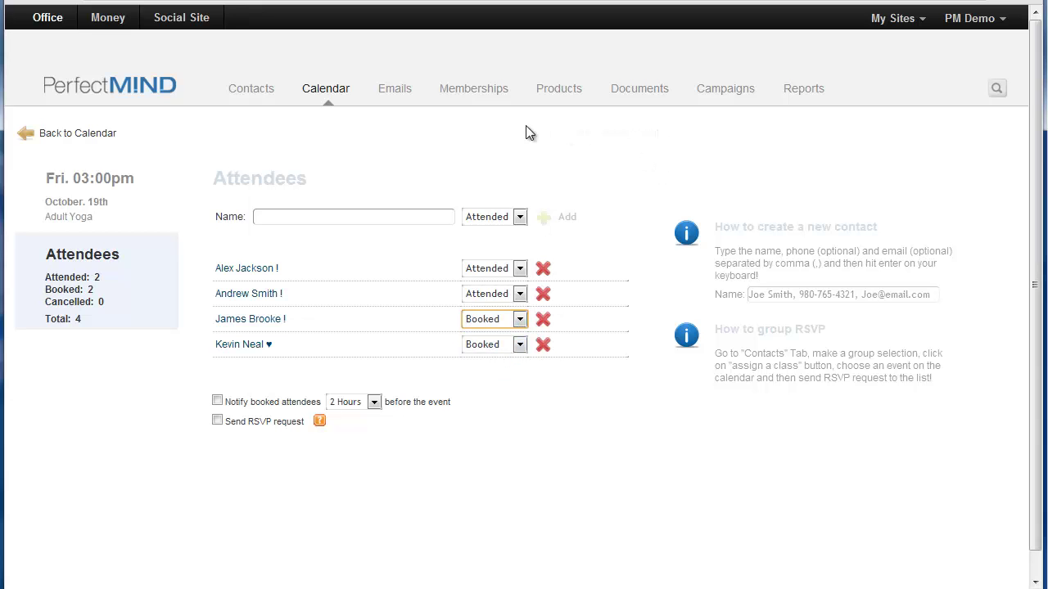